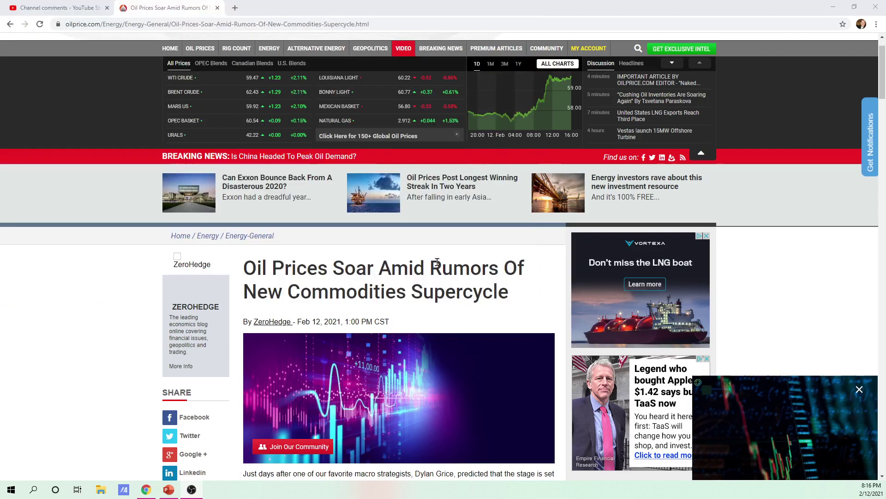
scroll(436, 262, "down", 3)
scroll(436, 262, "down", 2)
scroll(436, 261, "down", 1)
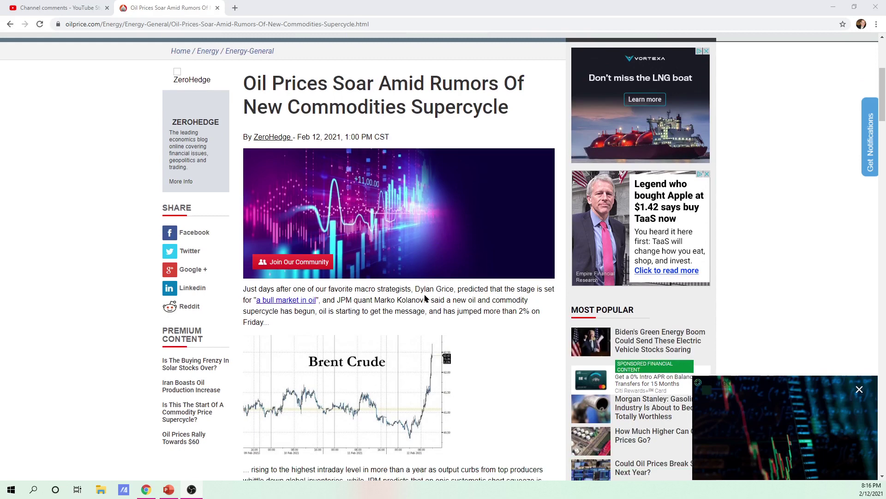
scroll(428, 300, "down", 1)
scroll(428, 299, "down", 1)
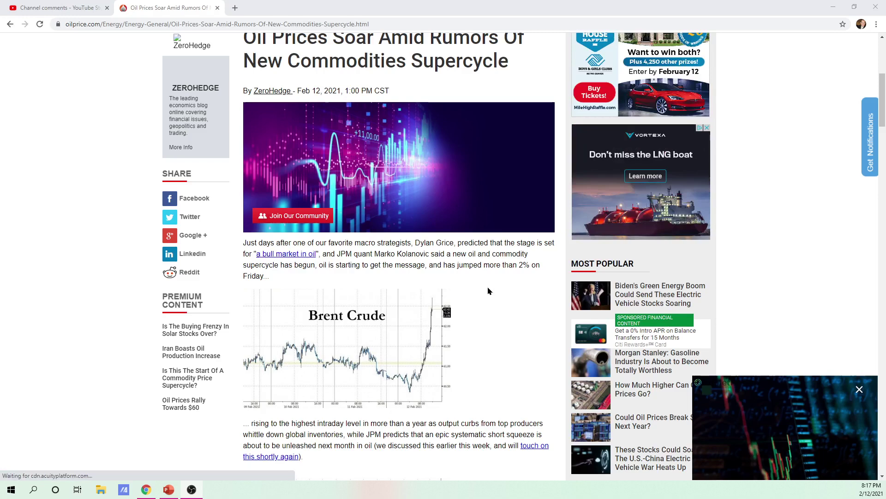
scroll(489, 291, "down", 1)
scroll(488, 291, "down", 1)
scroll(485, 271, "down", 2)
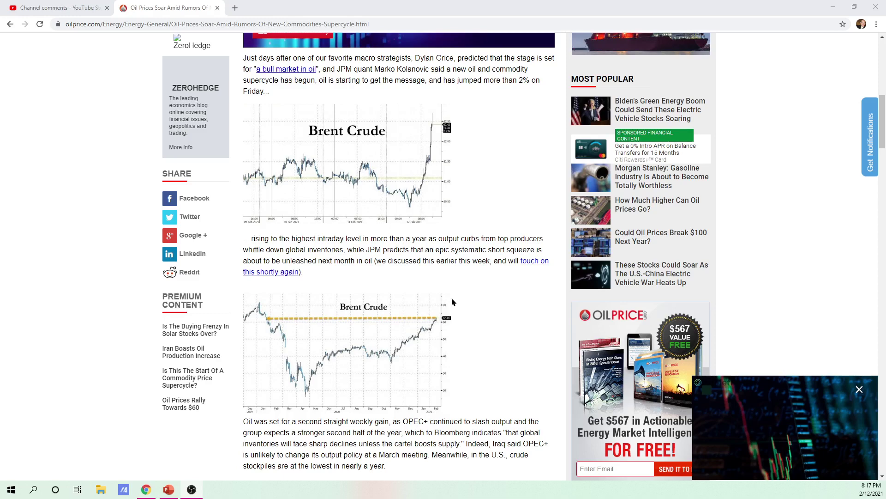
scroll(468, 284, "down", 2)
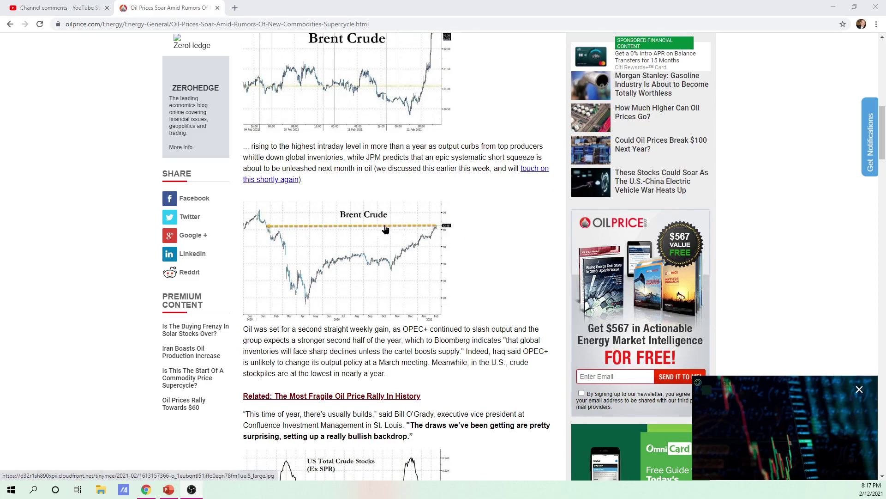
scroll(479, 216, "down", 2)
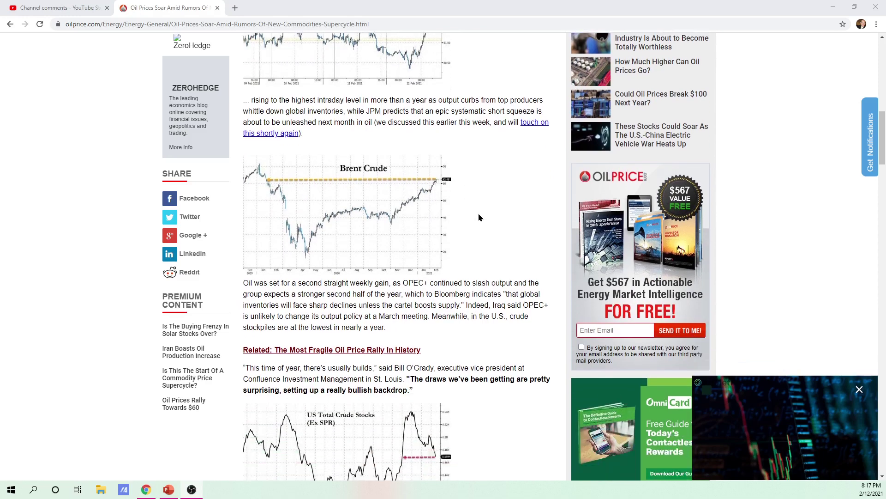
scroll(474, 234, "down", 1)
scroll(473, 234, "down", 1)
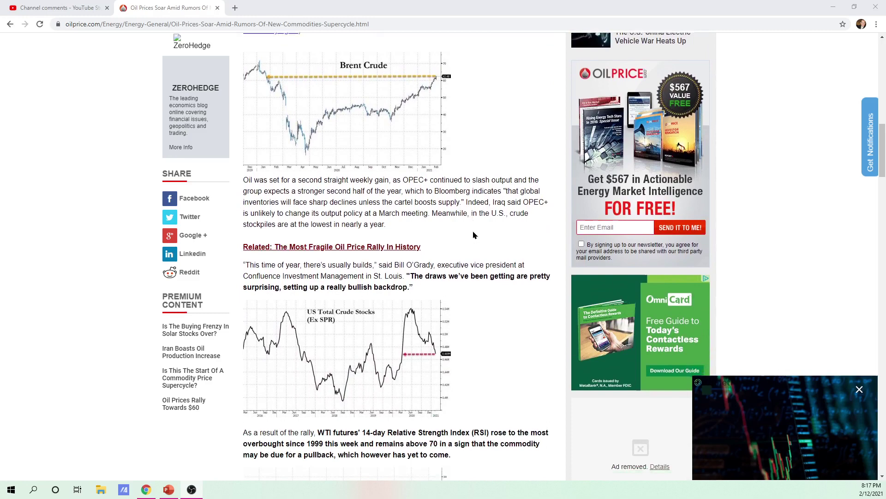
scroll(478, 269, "down", 1)
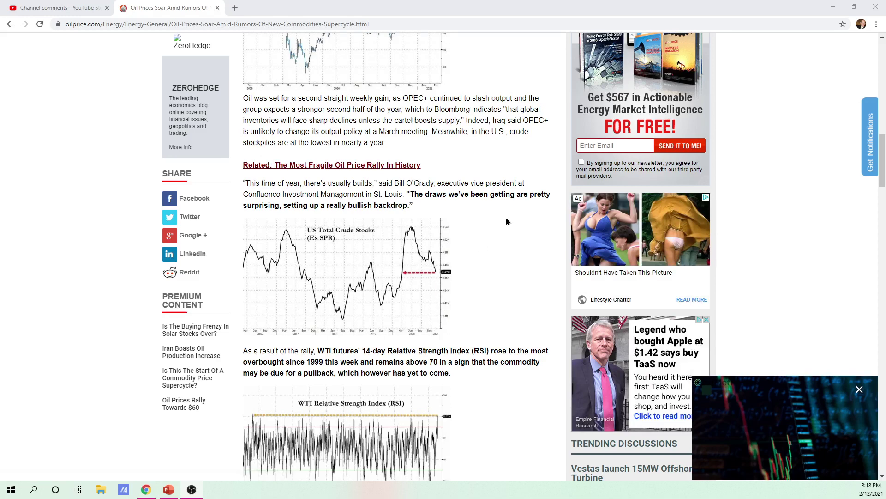
scroll(508, 220, "down", 2)
scroll(508, 220, "down", 2)
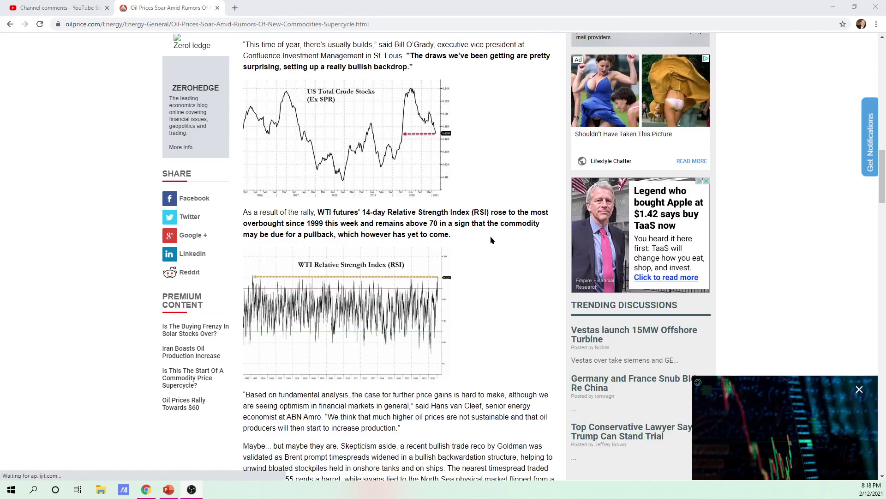
scroll(491, 240, "down", 4)
scroll(492, 241, "down", 4)
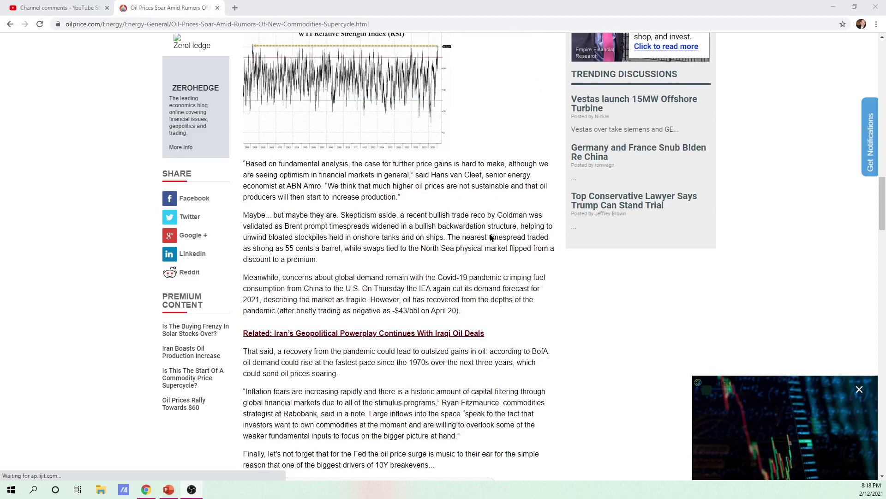
scroll(492, 238, "down", 1)
scroll(489, 233, "down", 1)
scroll(490, 233, "down", 1)
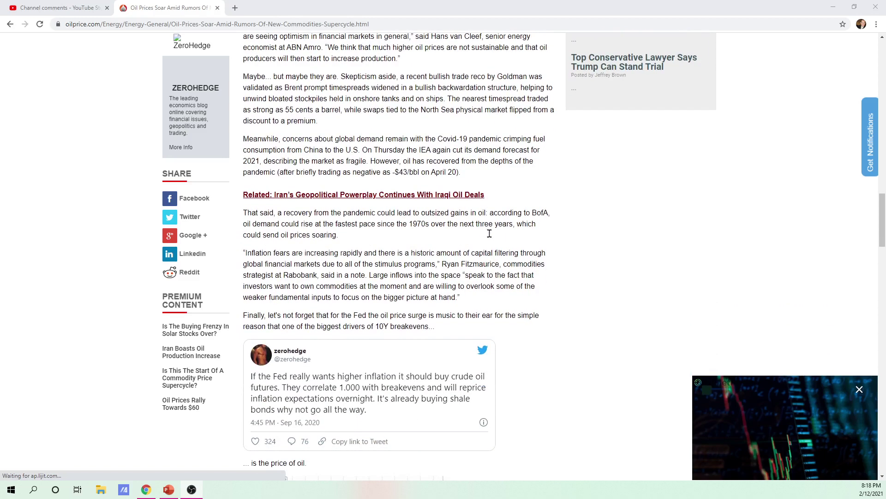
scroll(490, 241, "down", 1)
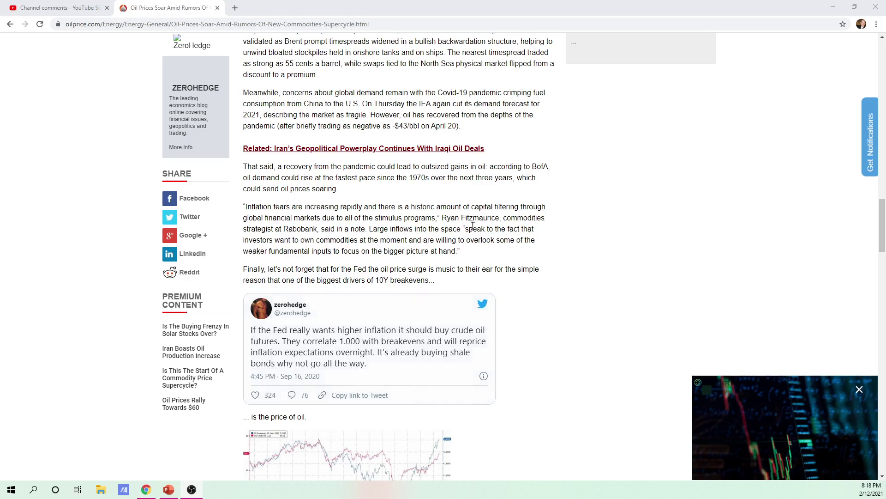
scroll(449, 303, "down", 2)
scroll(478, 291, "down", 1)
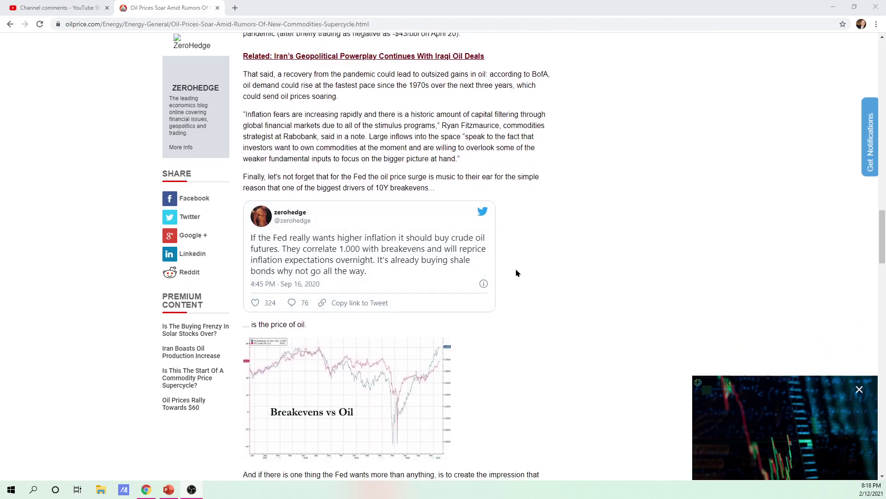
scroll(509, 260, "down", 2)
scroll(510, 261, "down", 2)
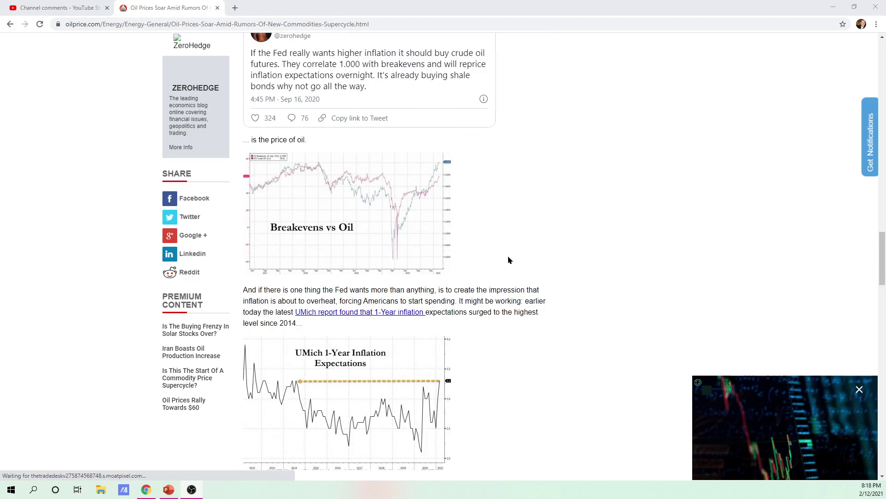
scroll(510, 260, "down", 2)
scroll(509, 261, "down", 2)
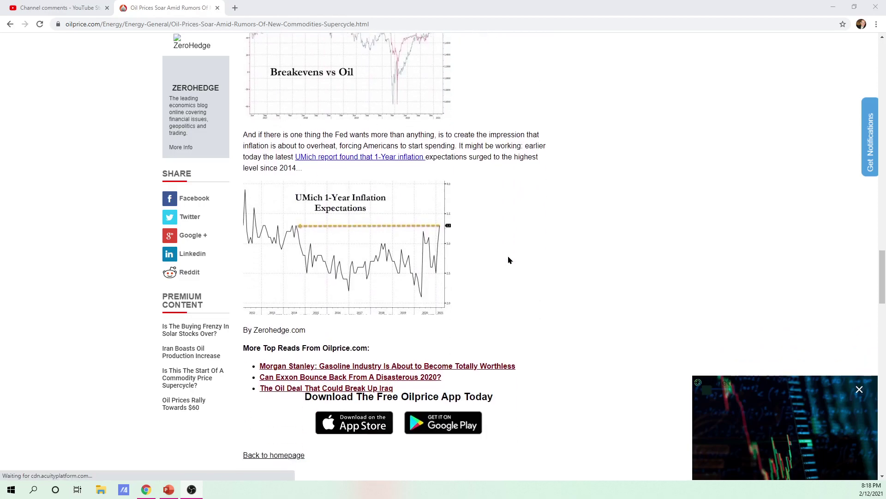
scroll(510, 261, "down", 1)
scroll(509, 261, "up", 3)
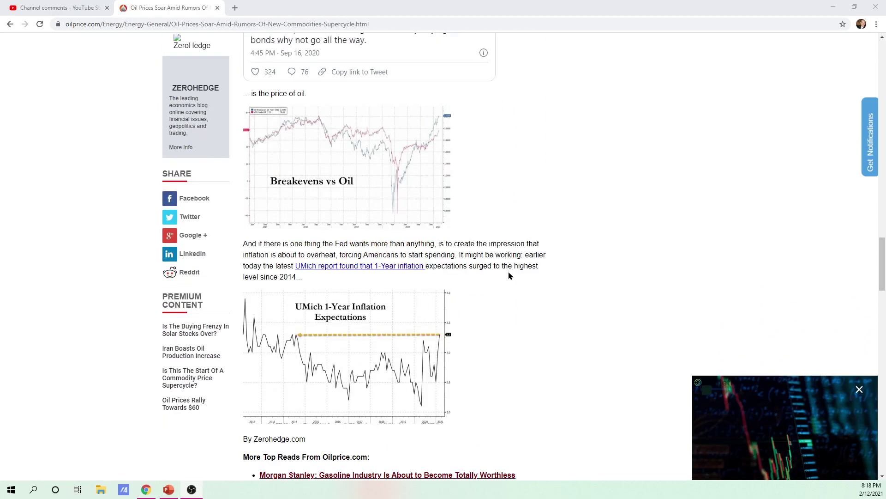
scroll(509, 276, "up", 3)
scroll(510, 276, "up", 2)
scroll(508, 276, "up", 4)
scroll(419, 266, "up", 4)
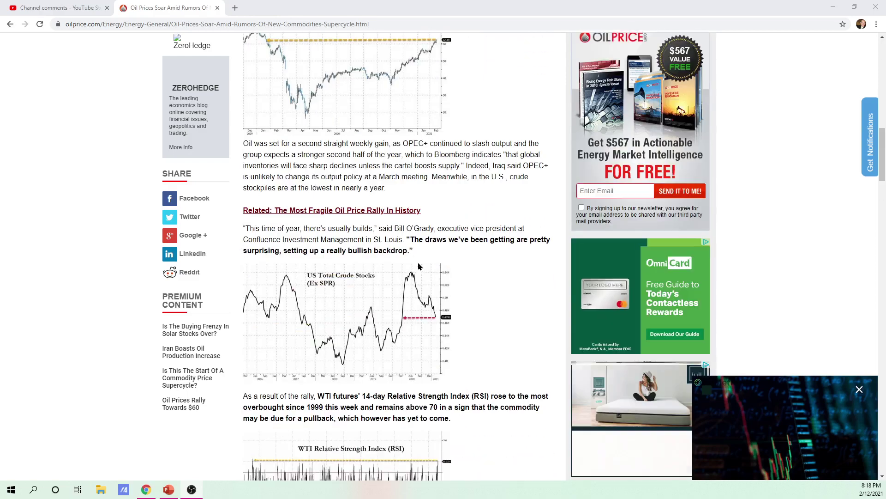